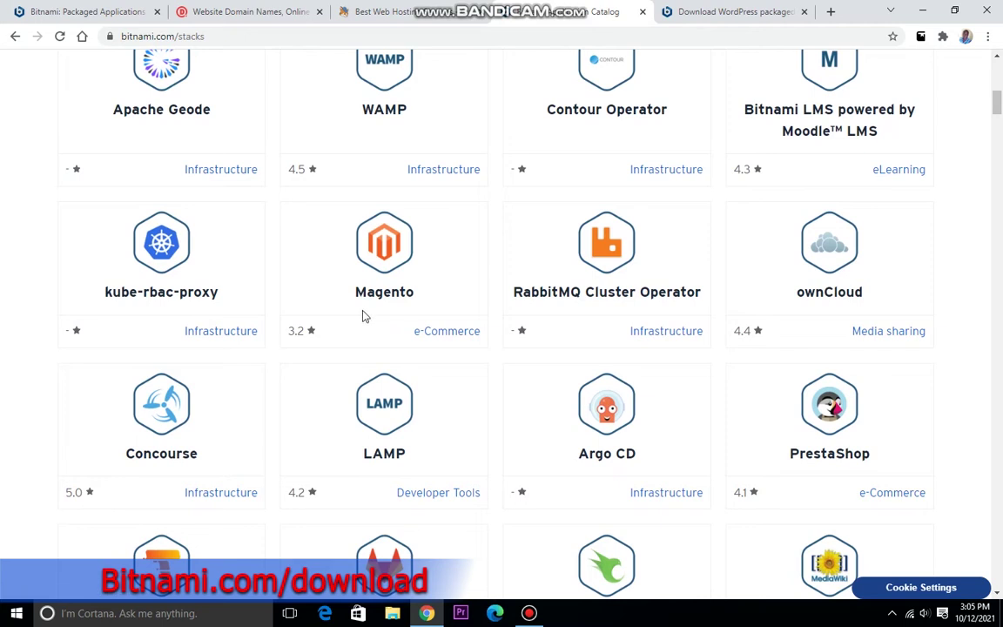
{"action": "scroll", "coordinate": [453, 230], "scroll_direction": "down", "scroll_amount": 7}
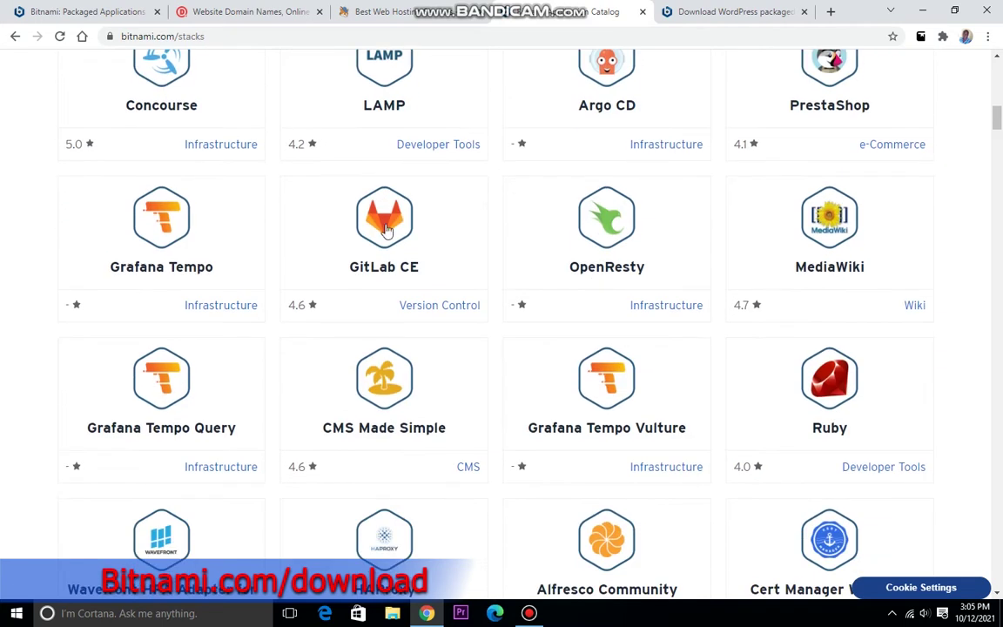
{"action": "scroll", "coordinate": [391, 253], "scroll_direction": "up", "scroll_amount": 4}
{"action": "scroll", "coordinate": [186, 251], "scroll_direction": "up", "scroll_amount": 5}
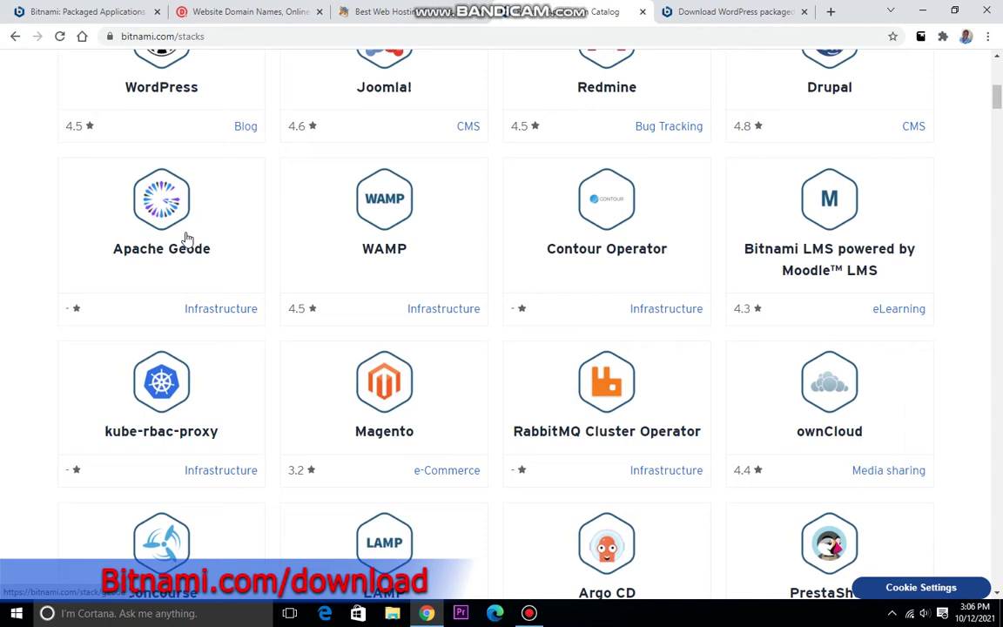
{"action": "scroll", "coordinate": [187, 237], "scroll_direction": "up", "scroll_amount": 6}
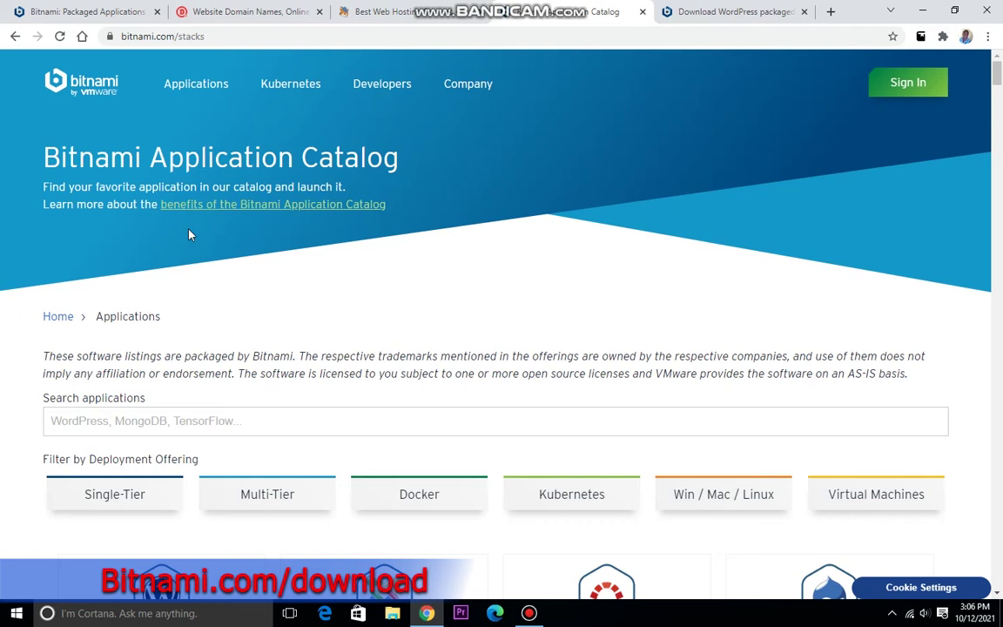
Switch to the Download WordPress package tab confirming the WordPress 5.7.2-0 installer is downloading
{"action": "left_click", "coordinate": [712, 11]}
{"action": "mouse_move", "coordinate": [347, 83]}
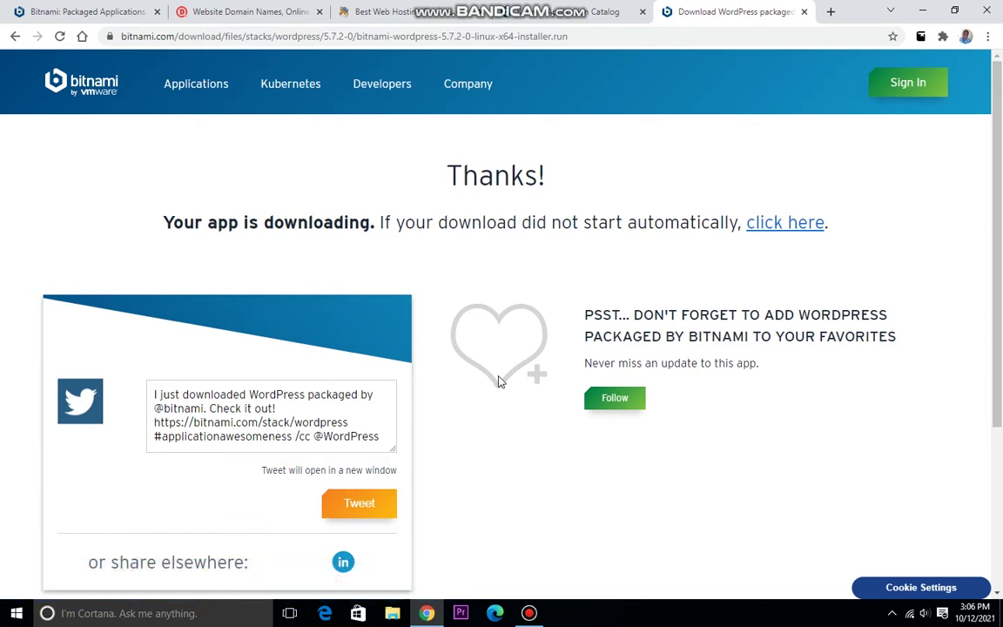
{"action": "mouse_move", "coordinate": [528, 613]}
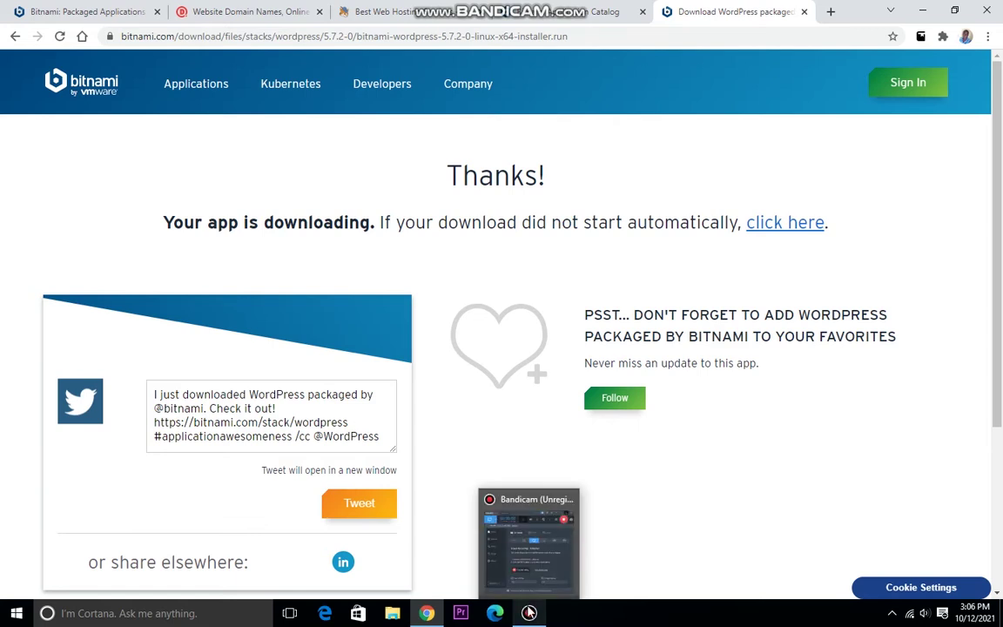
Open the E:\Setup folder and select the bitnami-wordpress-5.7-2-windows-x64 installer
{"action": "left_click", "coordinate": [529, 612]}
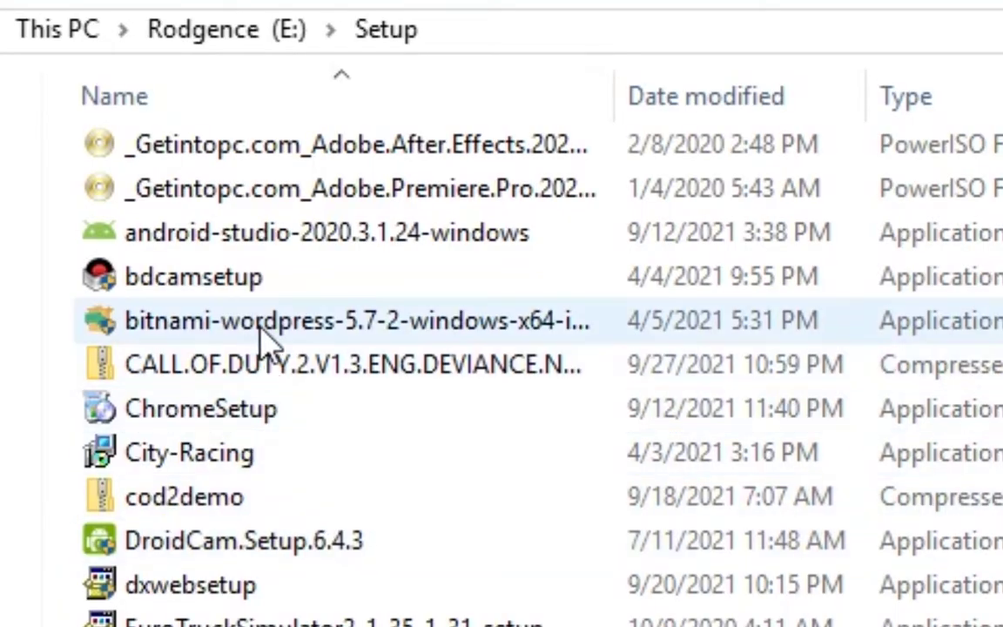
{"action": "left_click", "coordinate": [261, 327]}
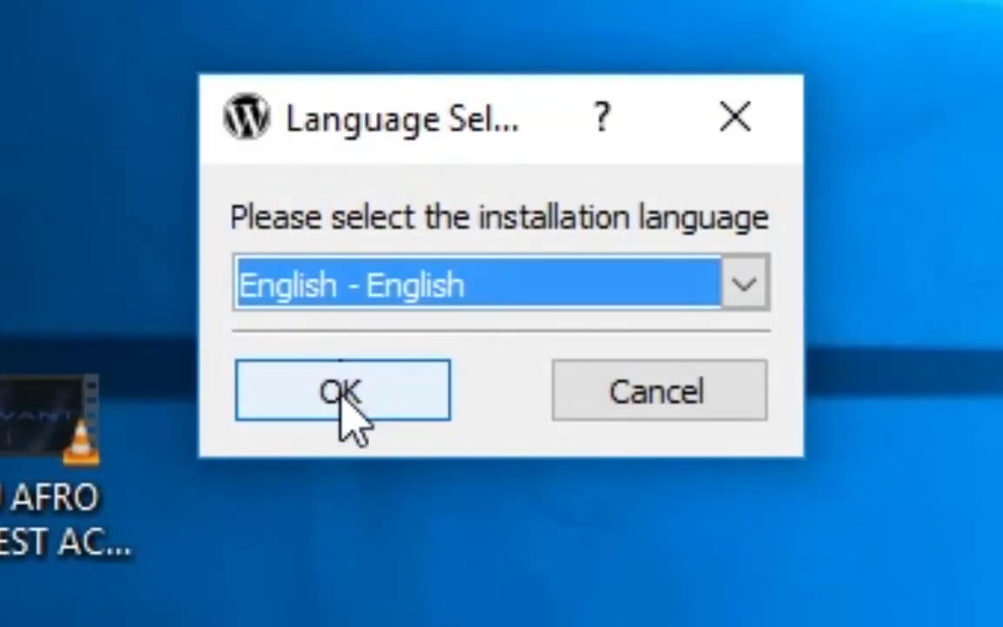
Start the Bitnami setup wizard, keeping the default language, components and installation folder
{"action": "left_click", "coordinate": [341, 394]}
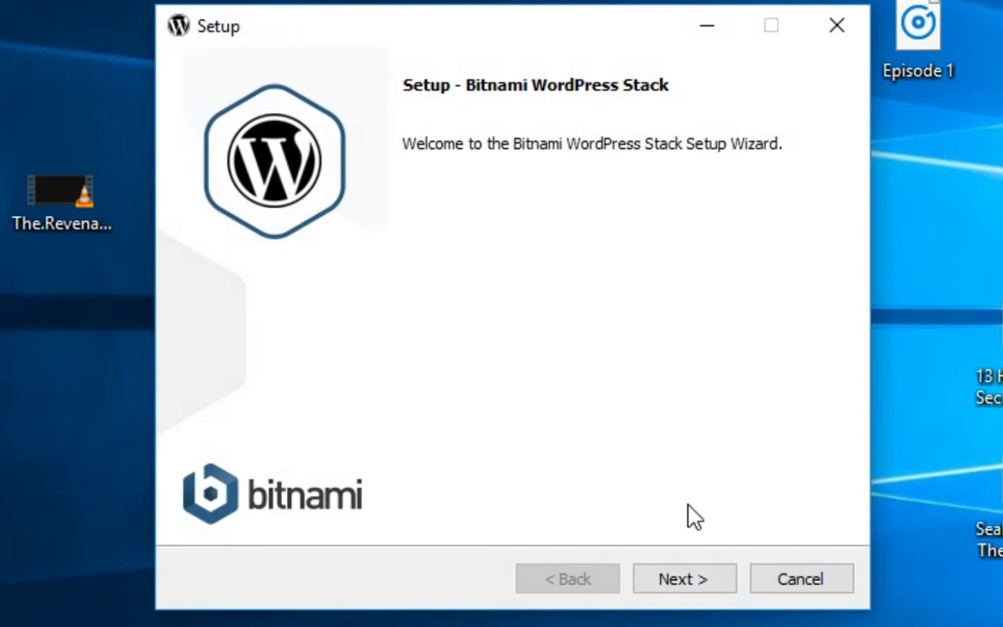
{"action": "left_click", "coordinate": [675, 592]}
{"action": "left_click", "coordinate": [676, 591]}
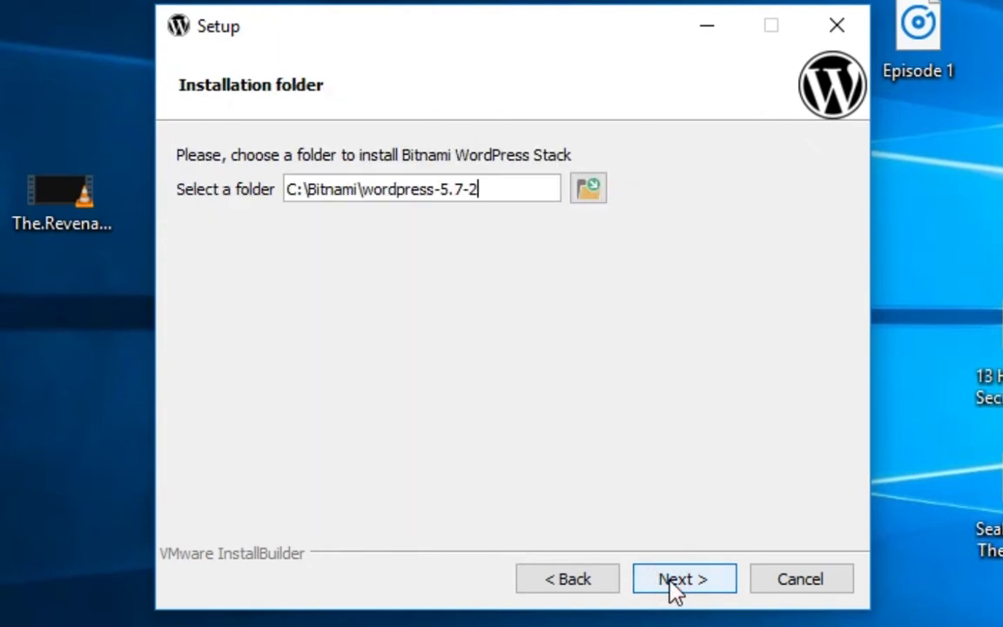
{"action": "left_click", "coordinate": [676, 590]}
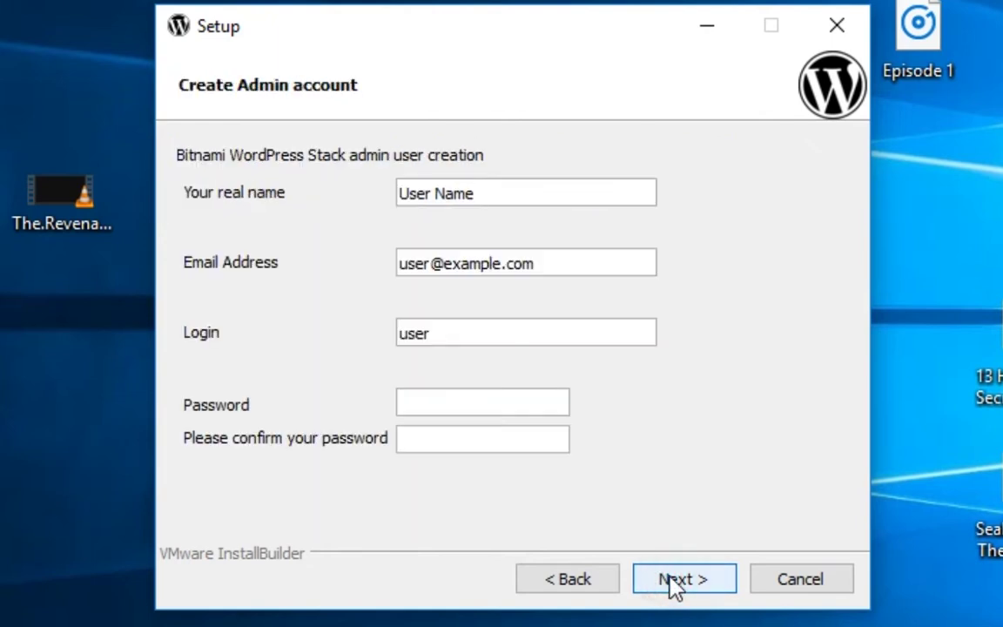
Enter the admin's real name and e-mail address, fixing the e-mail typo
{"action": "left_click", "coordinate": [500, 190]}
{"action": "key", "text": "ctrl+a"}
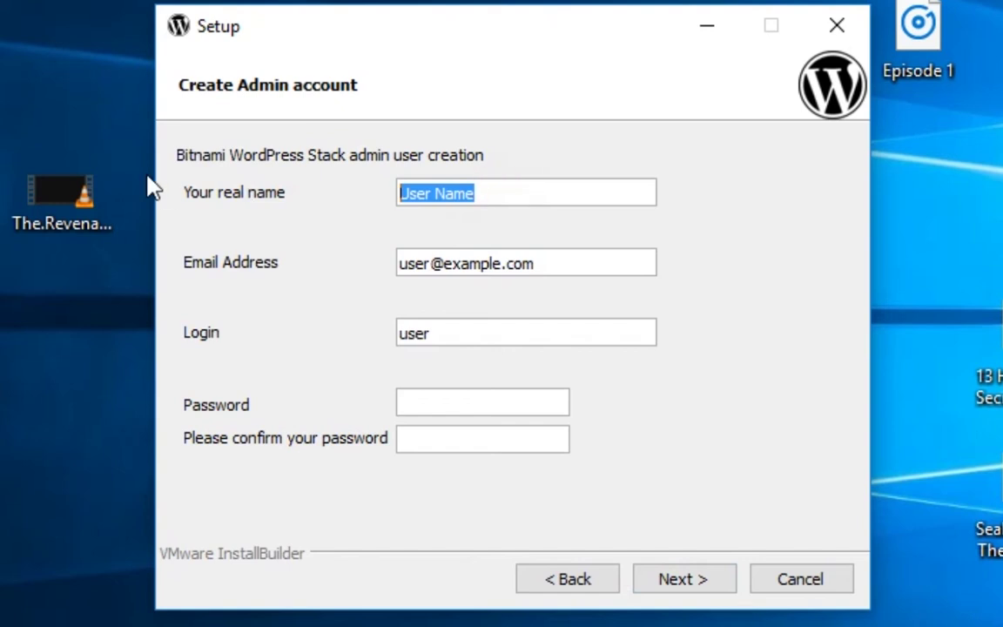
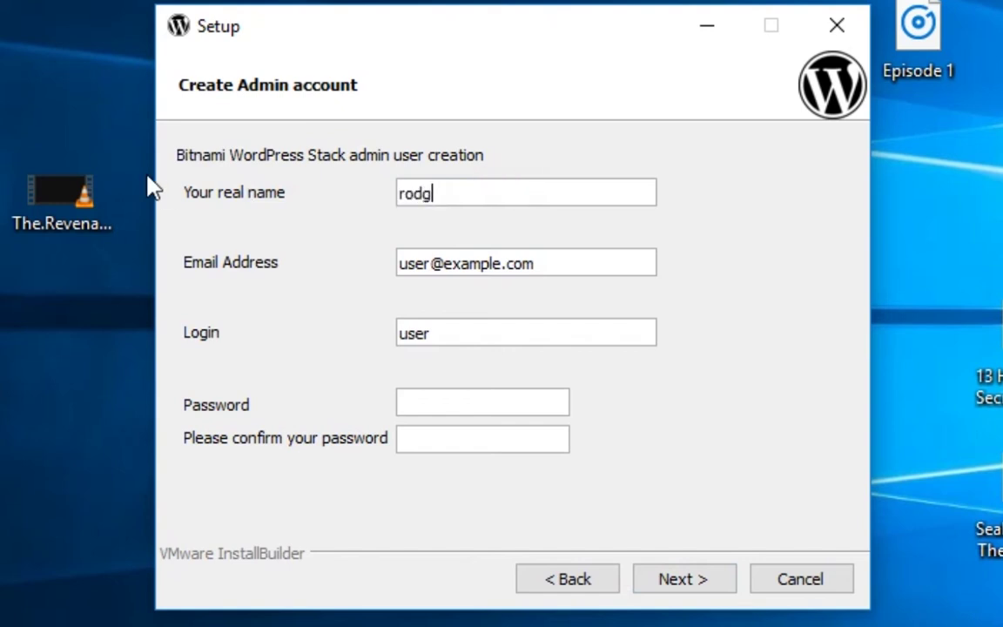
{"action": "left_click", "coordinate": [556, 262]}
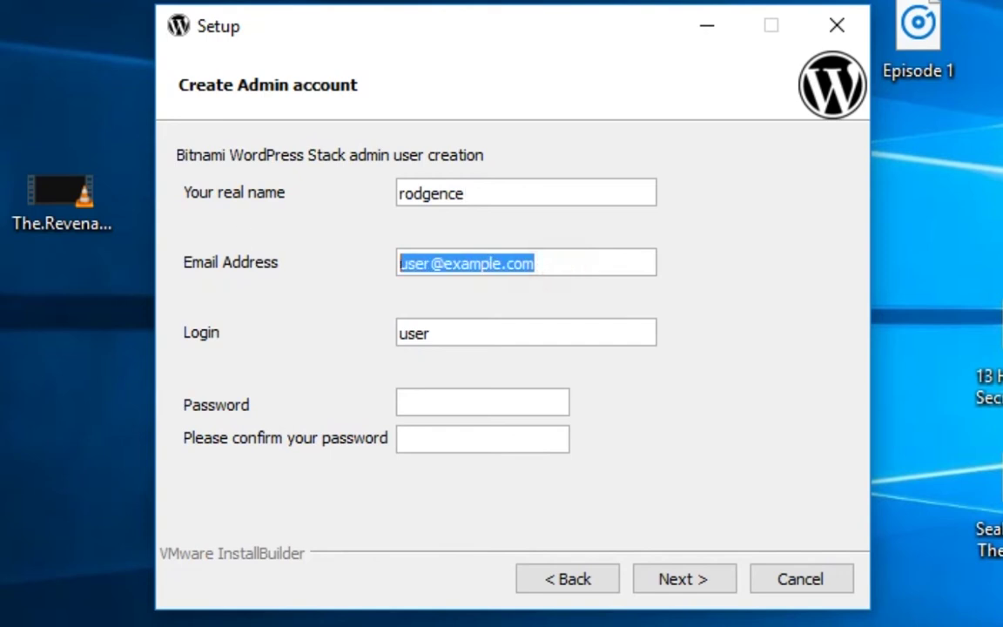
{"action": "type", "text": "in"}
{"action": "key", "text": "BackSpace"}
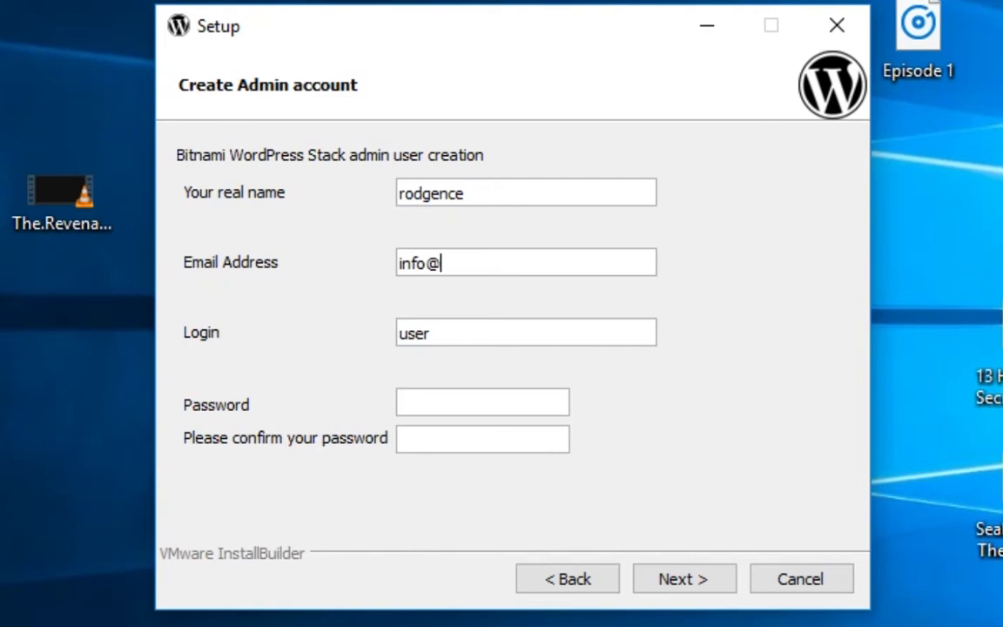
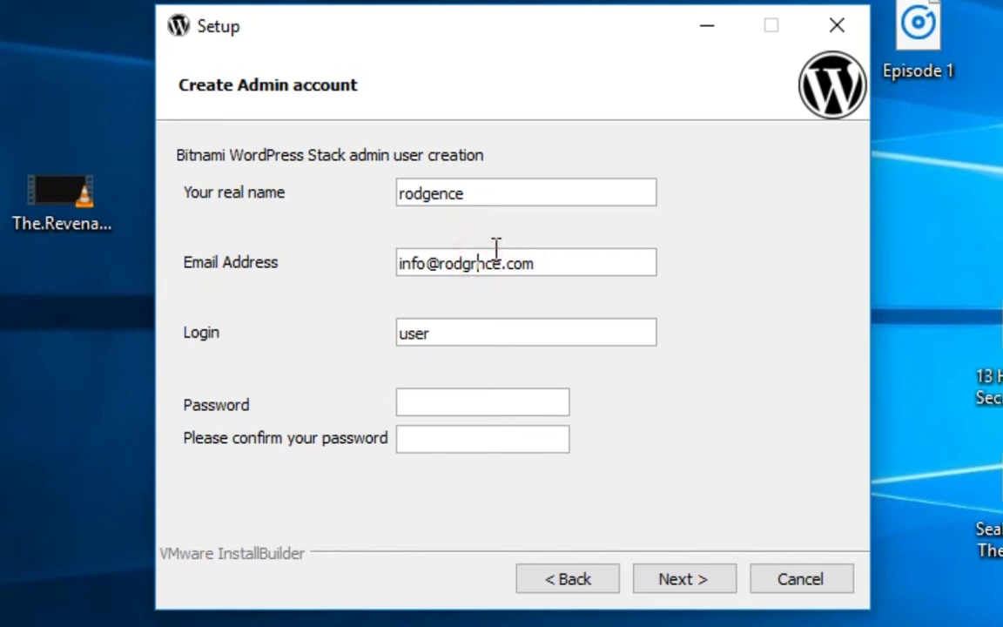
{"action": "key", "text": "Left"}
{"action": "key", "text": "Left"}
{"action": "key", "text": "Left"}
{"action": "key", "text": "Left"}
{"action": "key", "text": "Left"}
{"action": "key", "text": "Left"}
{"action": "key", "text": "Left"}
{"action": "key", "text": "BackSpace"}
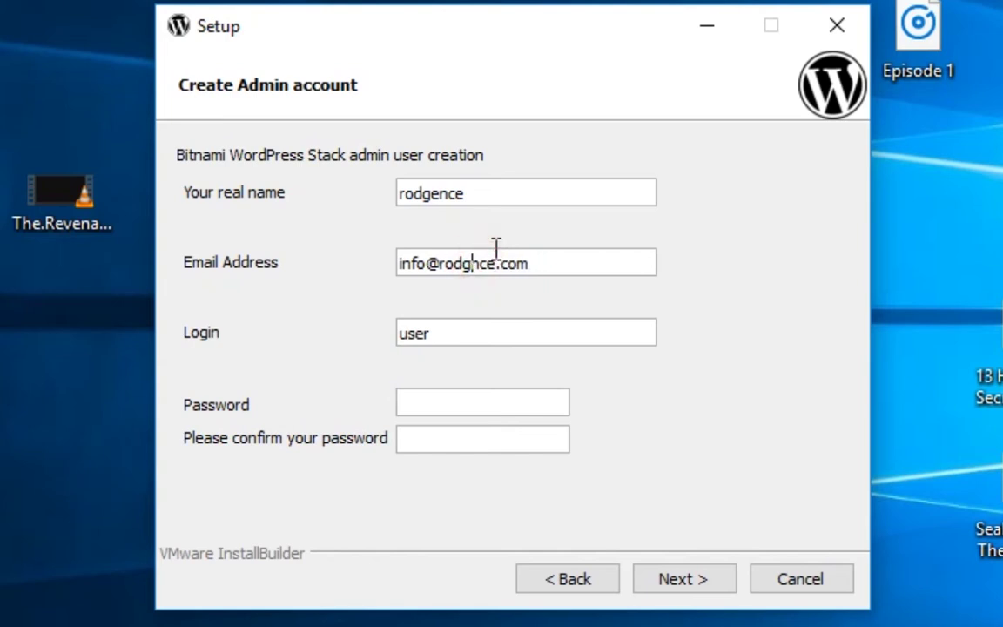
{"action": "type", "text": "e"}
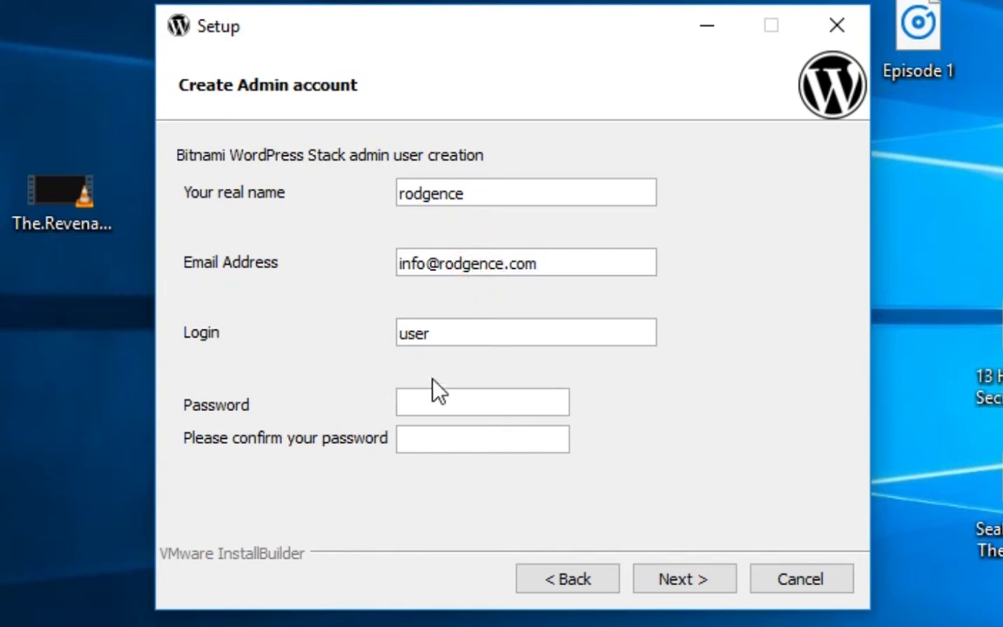
Type the admin password, confirm it, and submit the account details
{"action": "left_click", "coordinate": [431, 405]}
{"action": "type", "text": "••••"}
{"action": "left_click", "coordinate": [428, 441]}
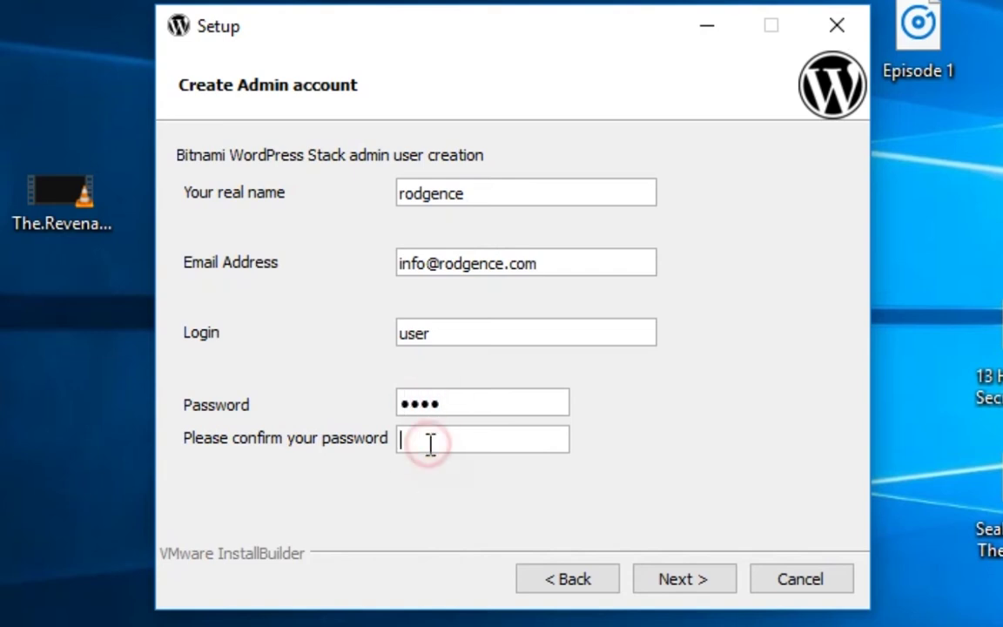
{"action": "type", "text": "••••"}
{"action": "key", "text": "Return"}
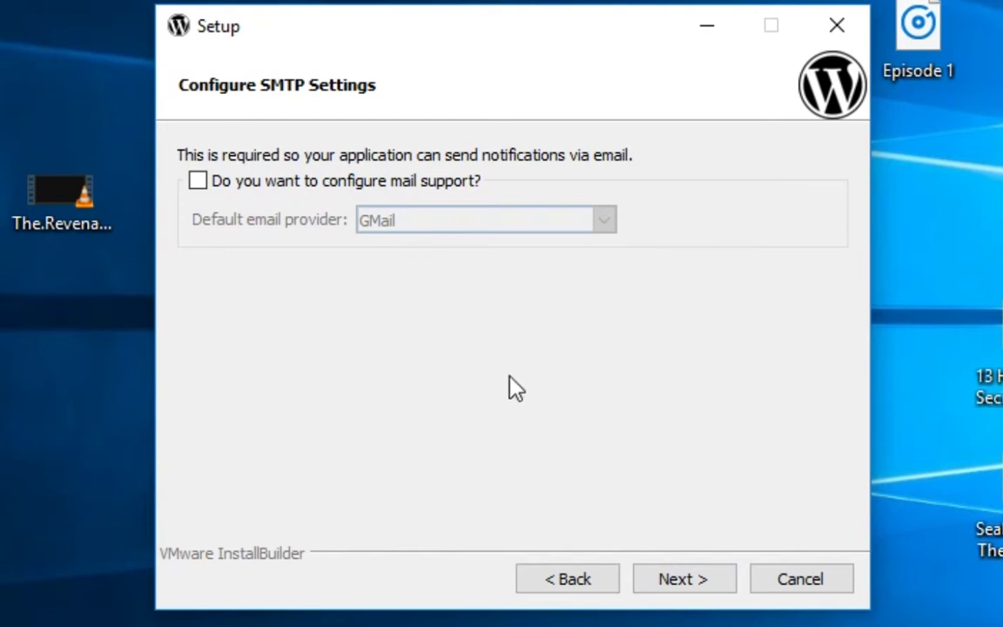
Skip mail support and cloud deployment, then start installing the WordPress stack
{"action": "left_click", "coordinate": [661, 577]}
{"action": "left_click", "coordinate": [661, 577]}
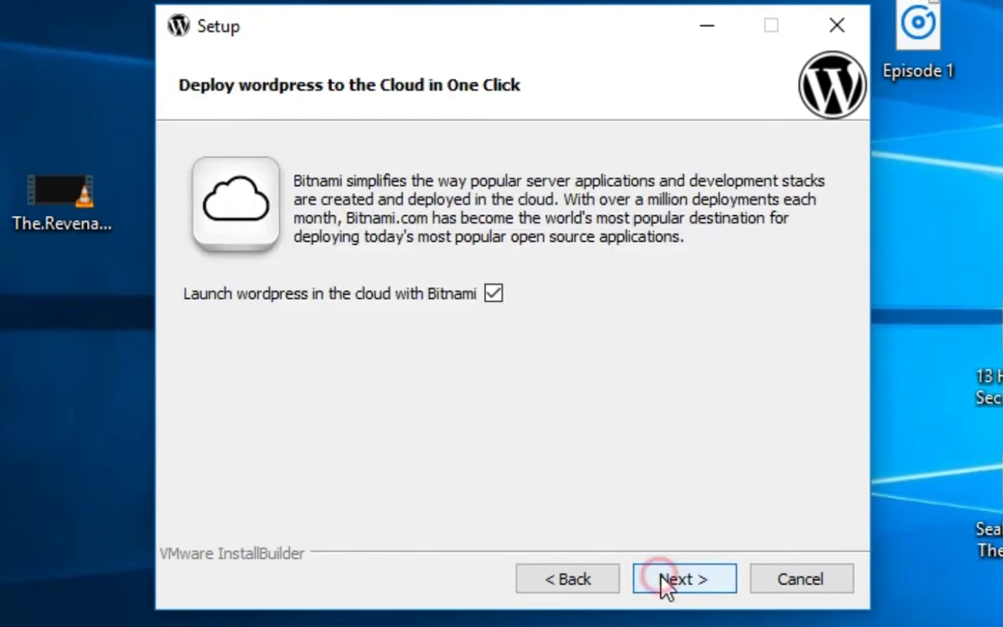
{"action": "left_click", "coordinate": [667, 581]}
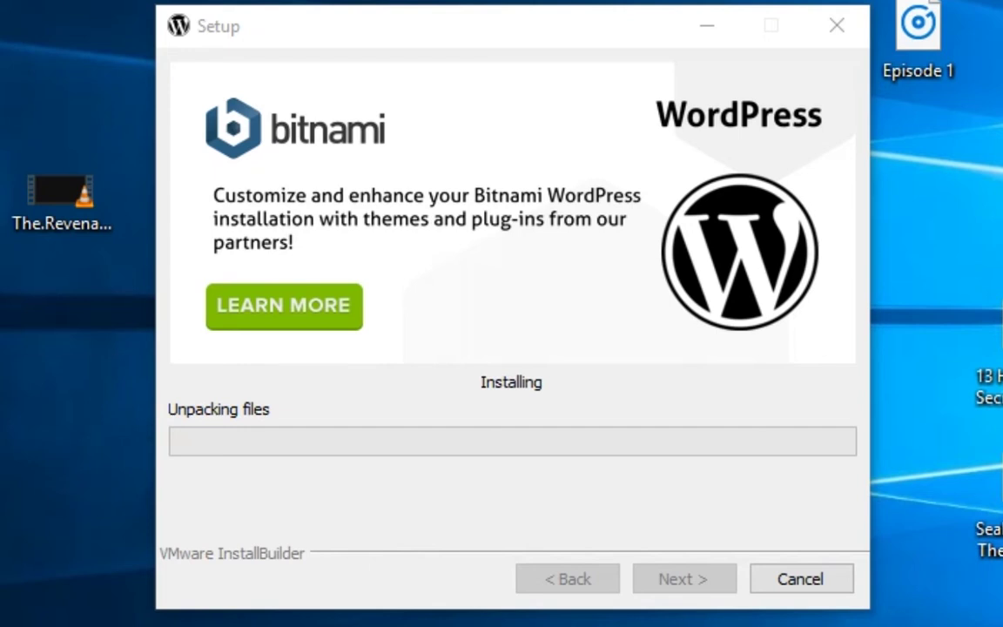
{"action": "key", "text": "alt+Tab"}
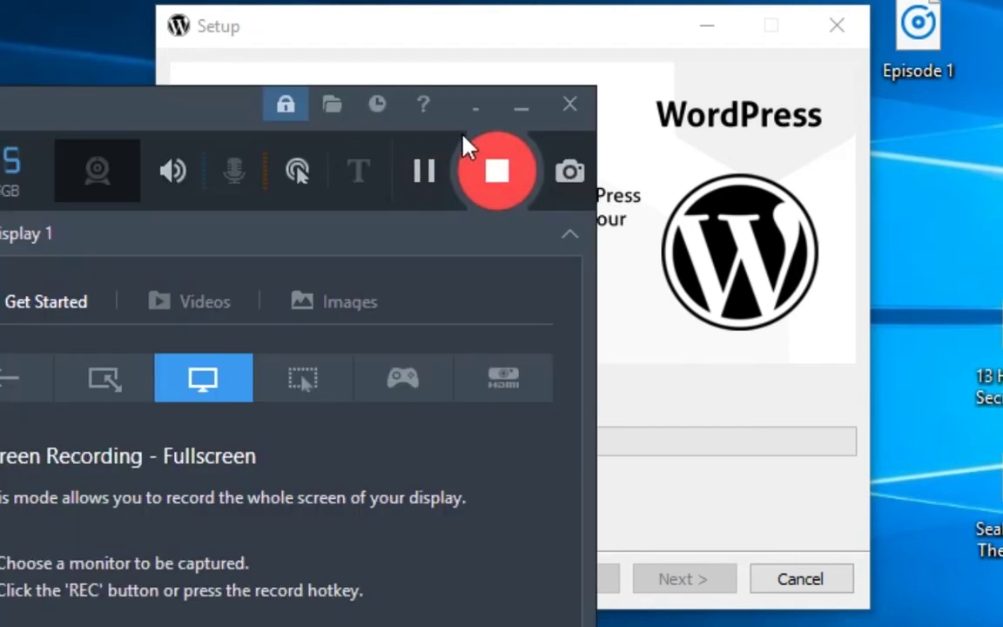
{"action": "left_click", "coordinate": [430, 173]}
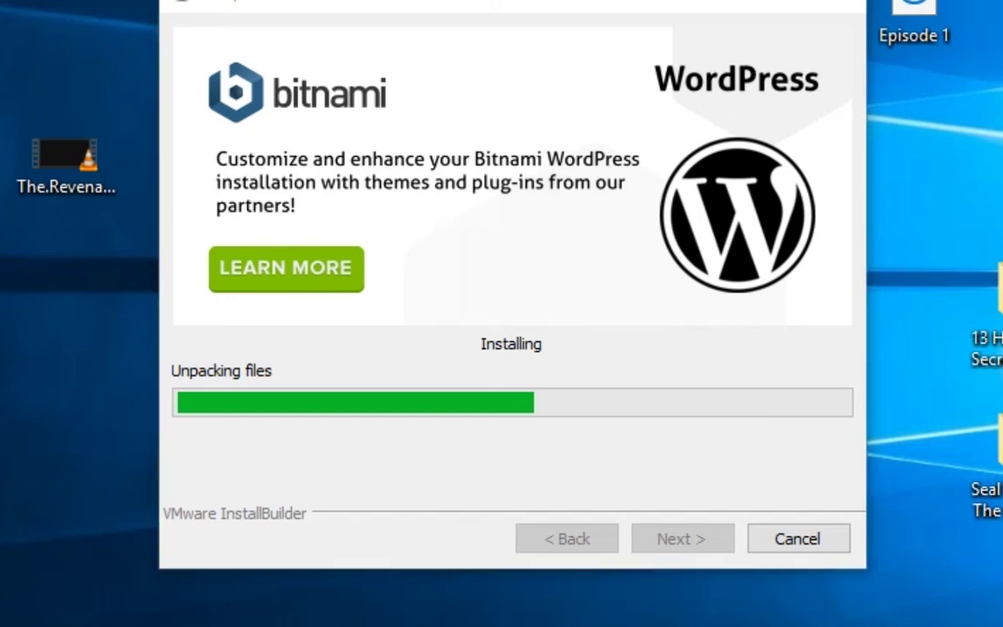
{"action": "left_click", "coordinate": [423, 136]}
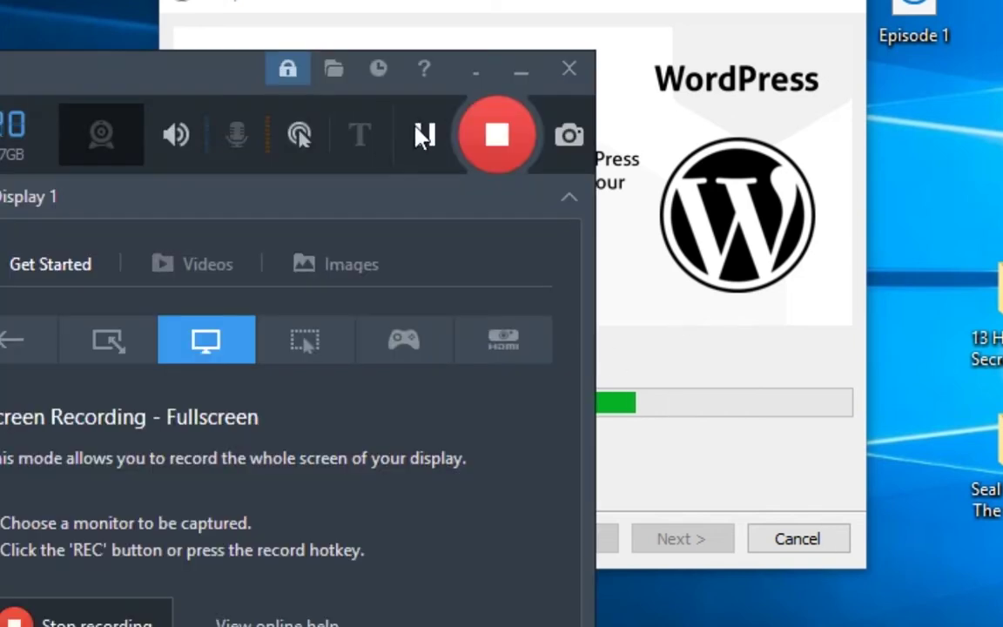
Finish the installation with Launch Bitnami WordPress Stack left ticked
{"action": "left_click", "coordinate": [427, 133]}
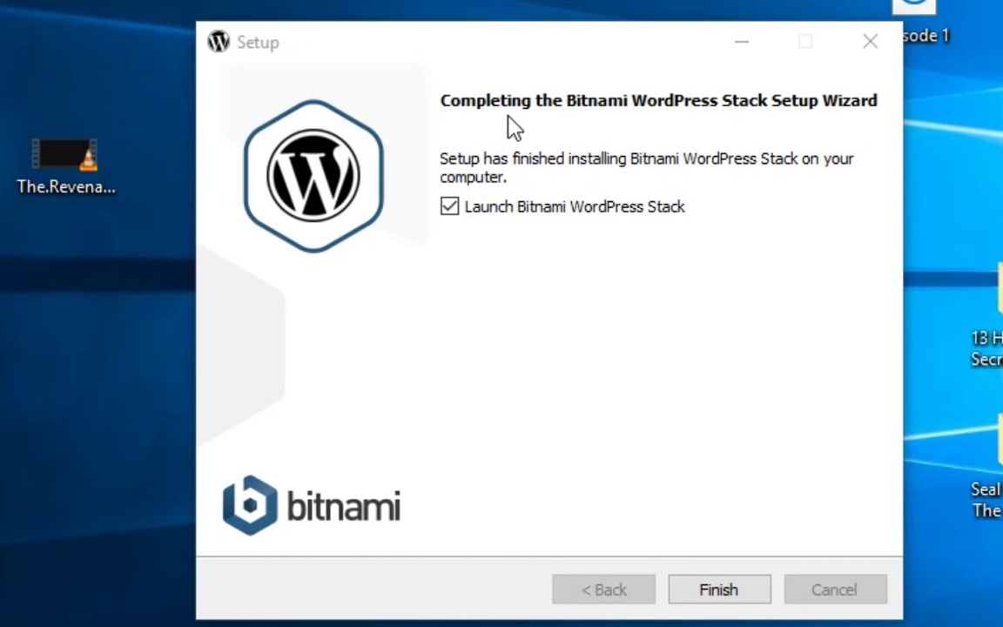
{"action": "left_click", "coordinate": [680, 591]}
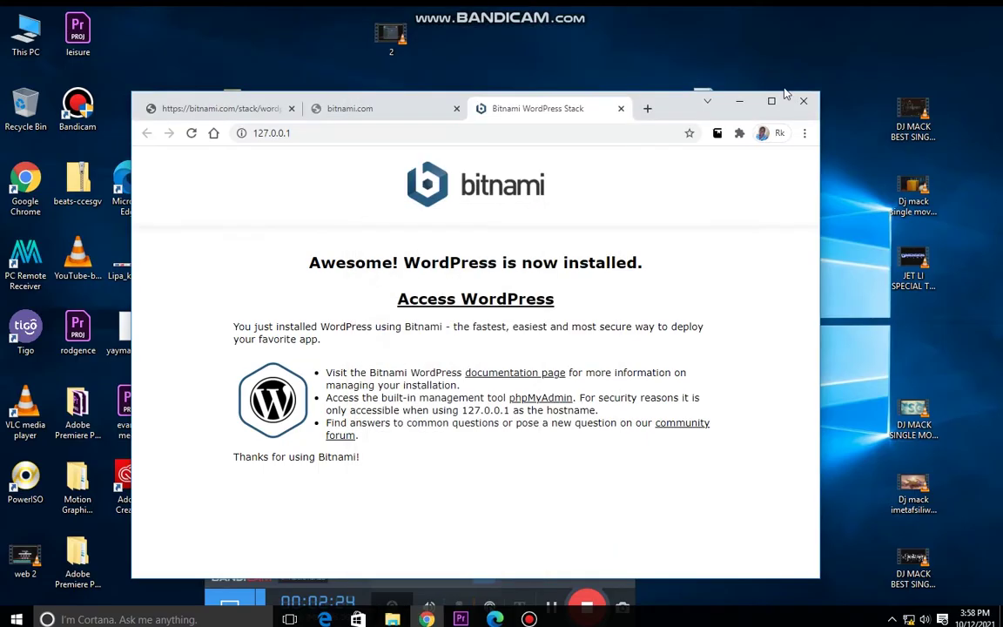
Maximize the Chrome window showing the "WordPress is now installed" page at 127.0.0.1
{"action": "left_click", "coordinate": [766, 103]}
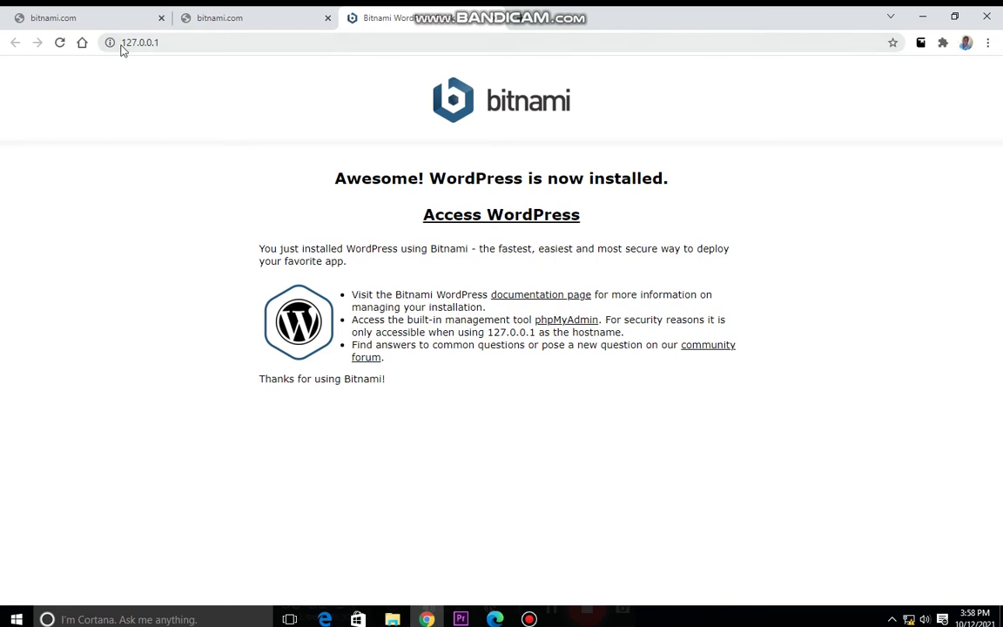
Open the WordPress site at 127.0.0.1/wordpress/ and start typing wp- after the address
{"action": "left_click", "coordinate": [490, 219]}
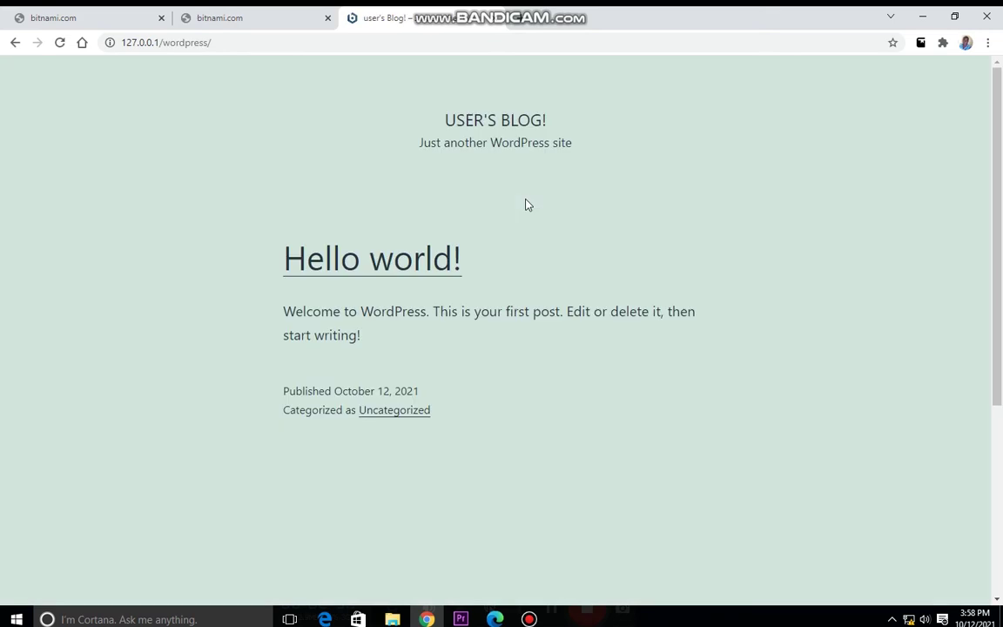
{"action": "left_click", "coordinate": [217, 43]}
{"action": "left_click", "coordinate": [223, 43]}
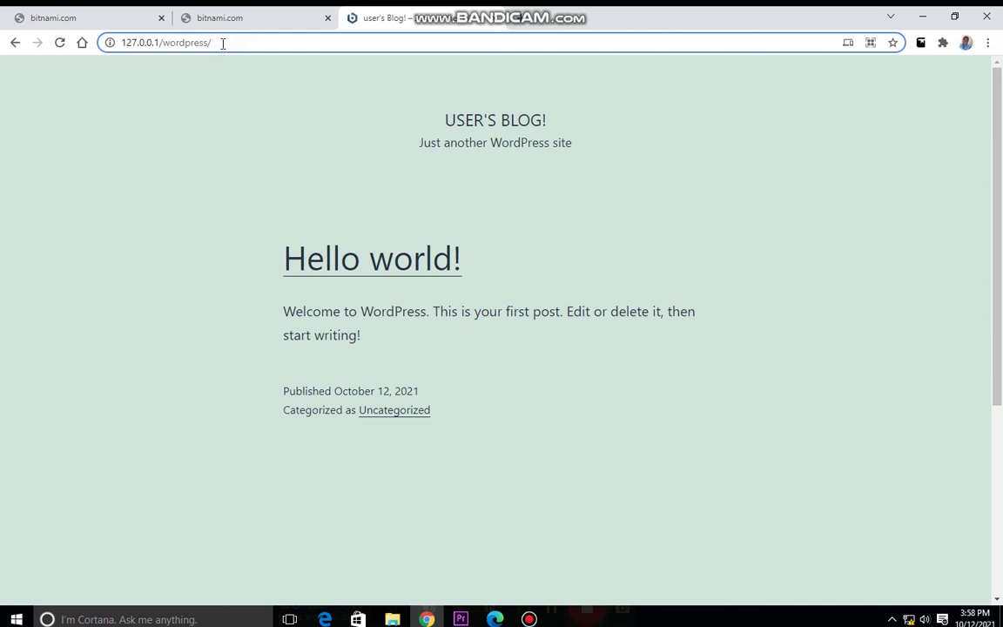
{"action": "type", "text": "wp-"}
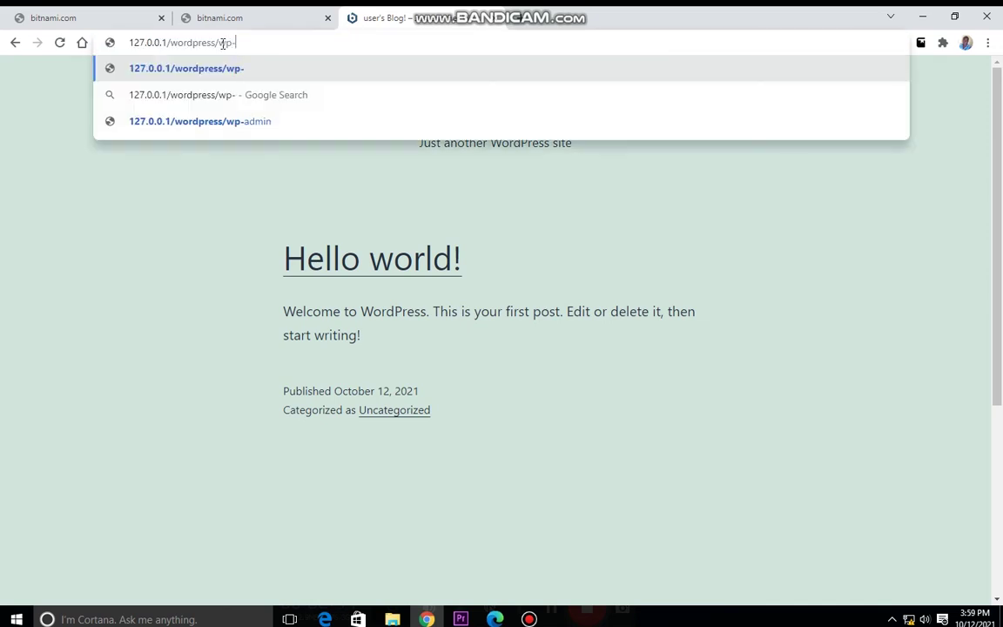
Log in at wp-admin with the admin username and password, then dismiss the network flyout
{"action": "left_click", "coordinate": [235, 121]}
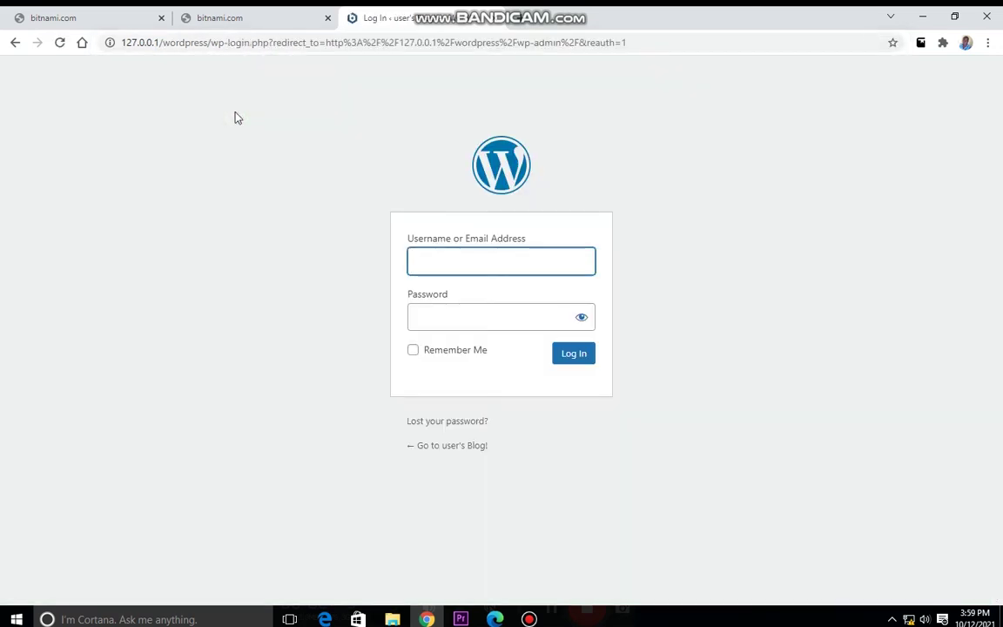
{"action": "type", "text": "user"}
{"action": "left_click", "coordinate": [445, 306]}
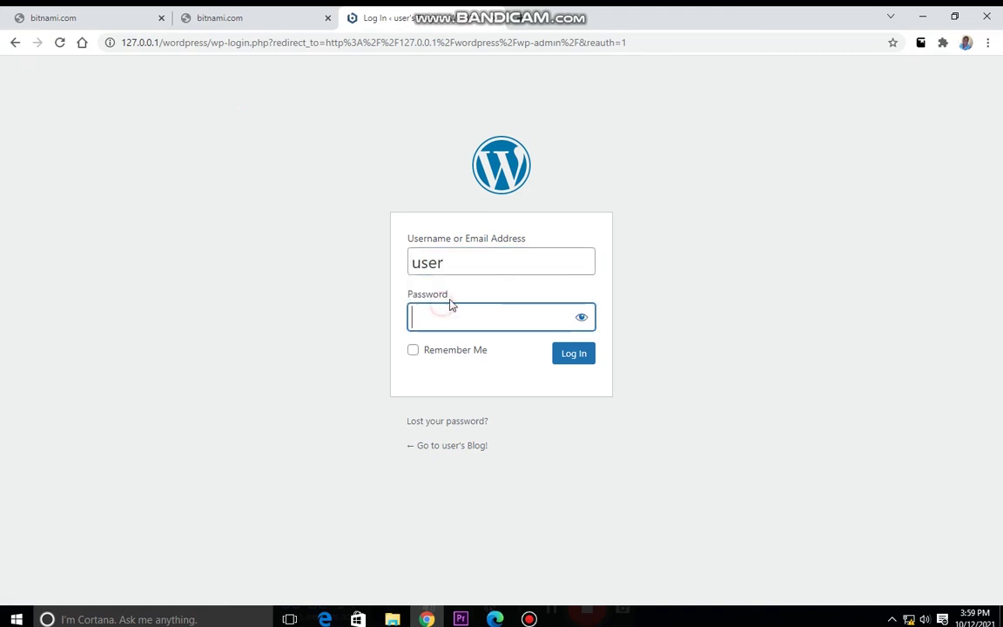
{"action": "type", "text": "••••"}
{"action": "left_click", "coordinate": [550, 359]}
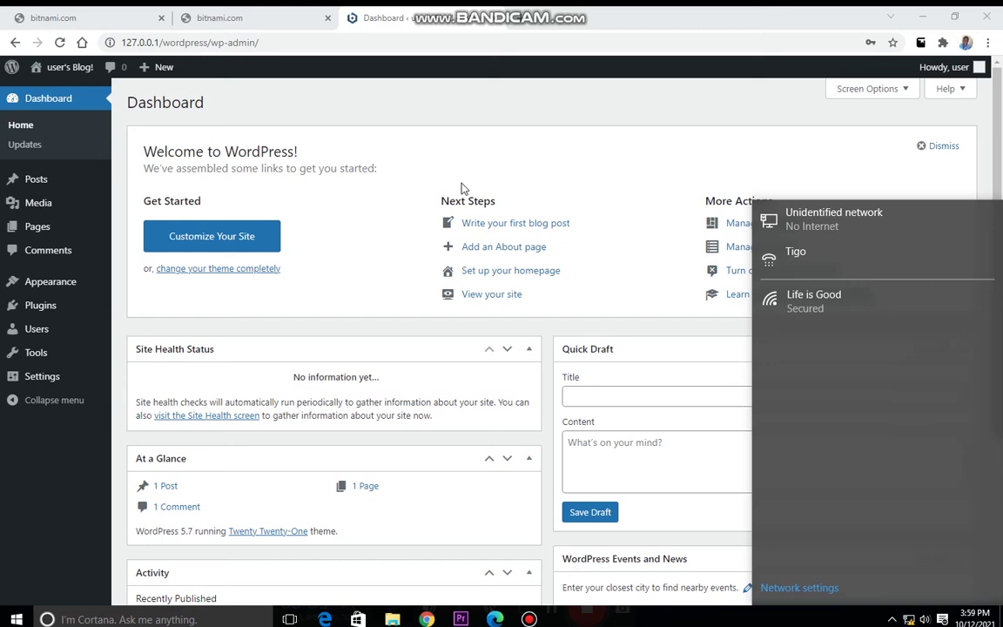
{"action": "left_click", "coordinate": [465, 125]}
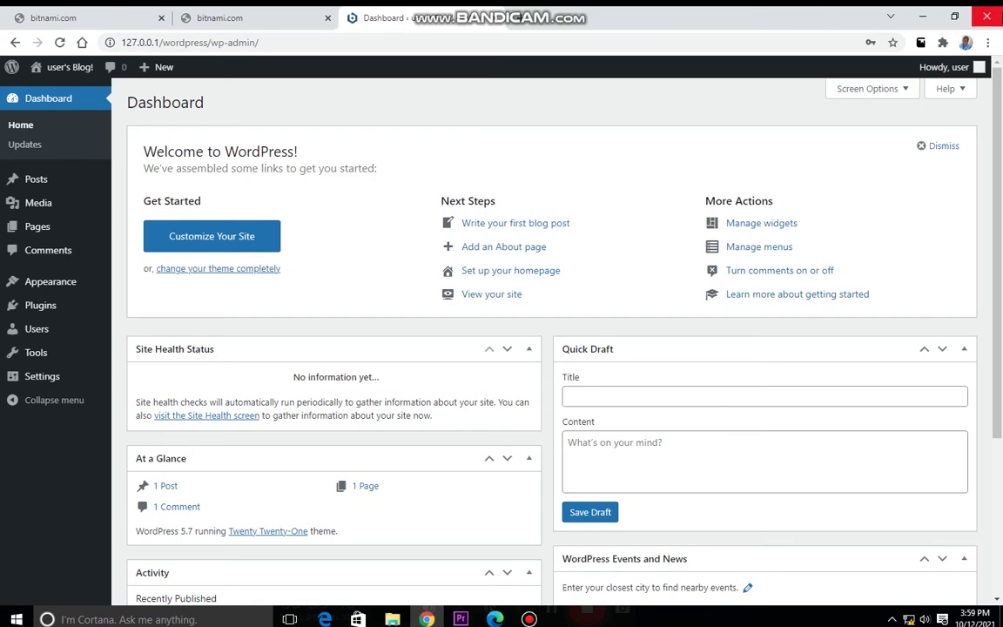
Close Chrome and relaunch it from the Bitnami WordPress Stack shortcut in the Start menu's All apps
{"action": "left_click", "coordinate": [986, 17]}
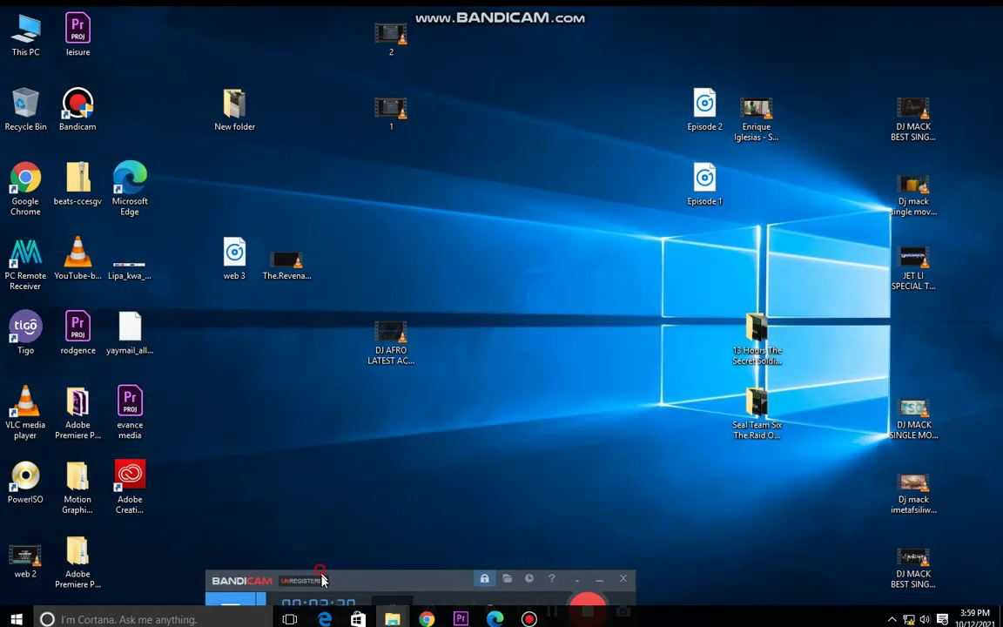
{"action": "key", "text": "super"}
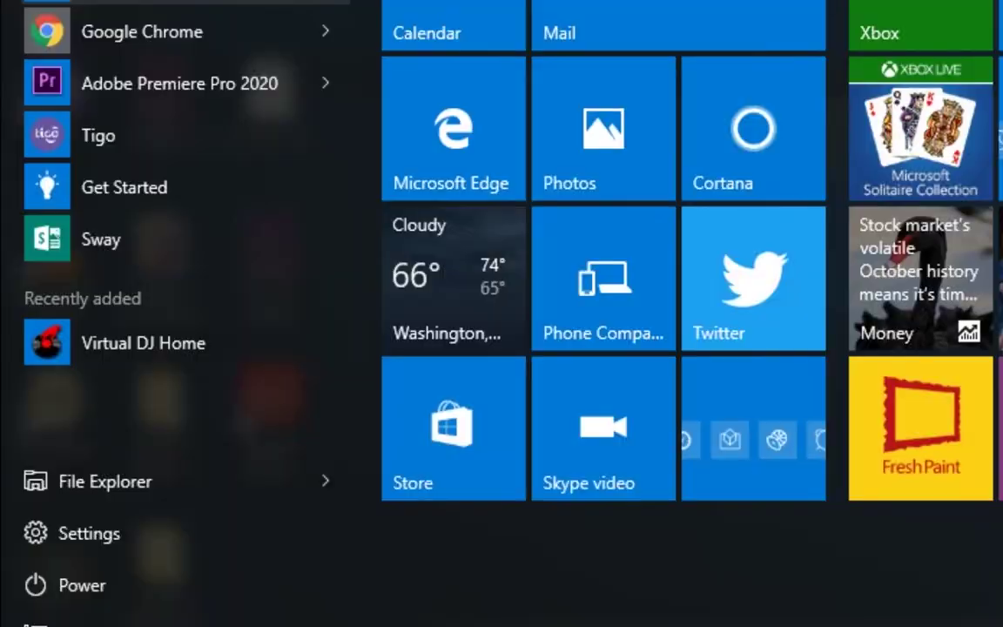
{"action": "left_click", "coordinate": [116, 79]}
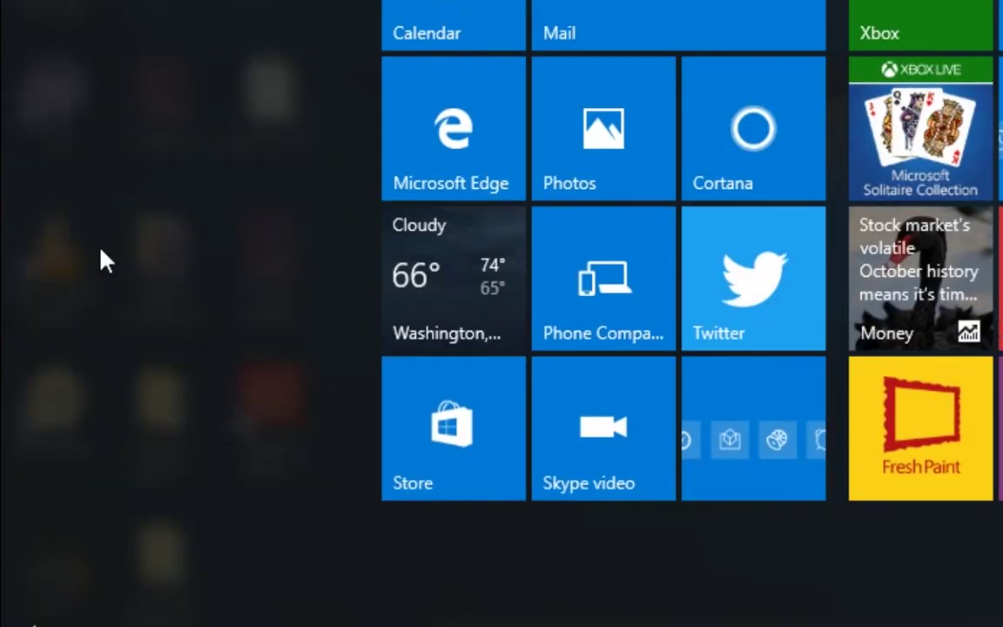
{"action": "scroll", "coordinate": [174, 217], "scroll_direction": "down", "scroll_amount": 2}
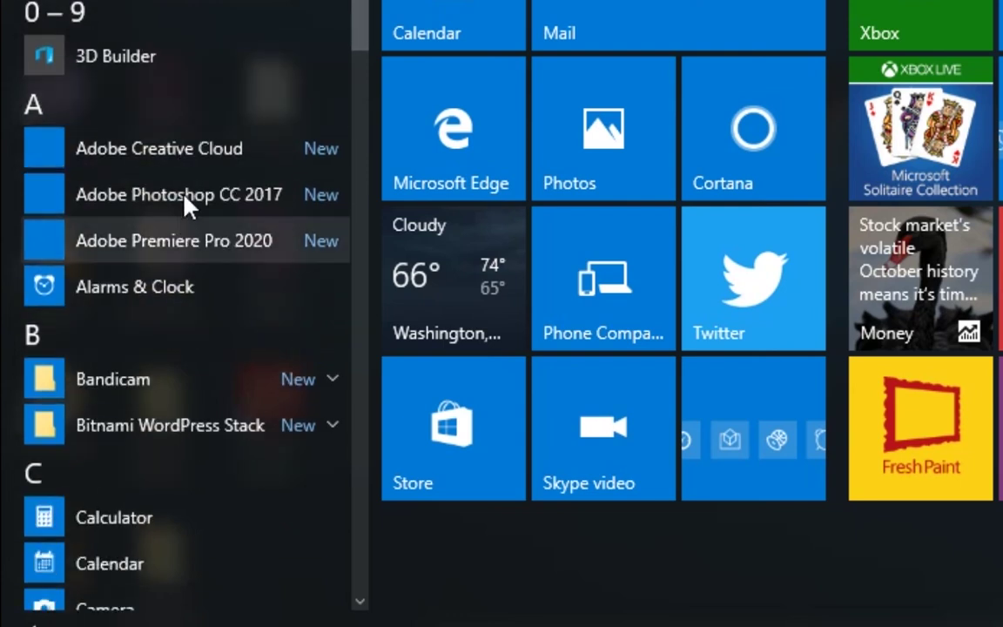
{"action": "scroll", "coordinate": [187, 202], "scroll_direction": "down", "scroll_amount": 3}
{"action": "left_click", "coordinate": [315, 207]}
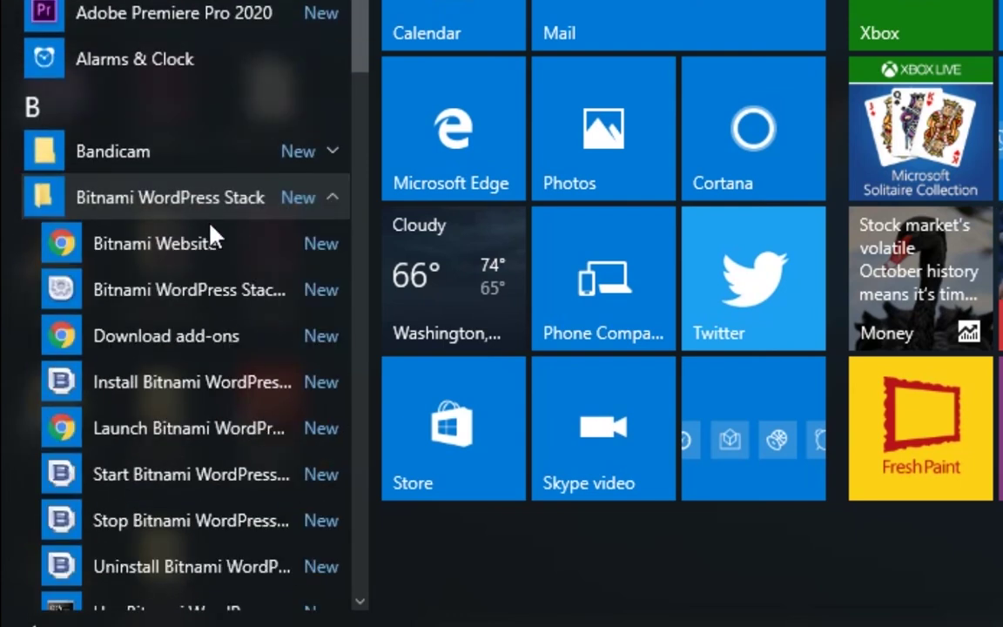
{"action": "scroll", "coordinate": [200, 244], "scroll_direction": "down", "scroll_amount": 2}
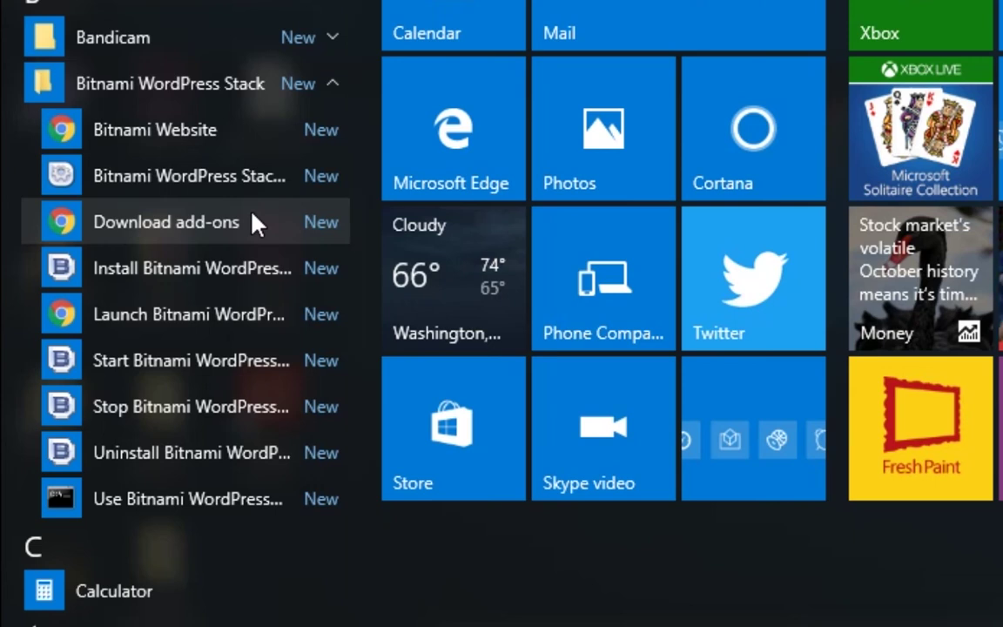
{"action": "left_click", "coordinate": [144, 131]}
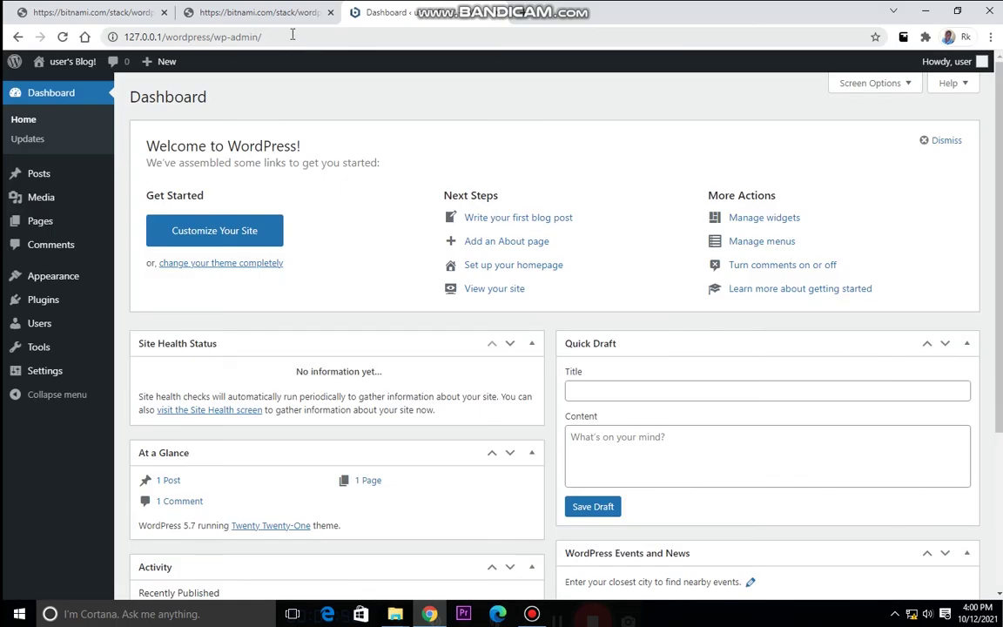
Open Menus from the admin-bar site dropdown and close both bitnami.com tabs
{"action": "left_click", "coordinate": [56, 63]}
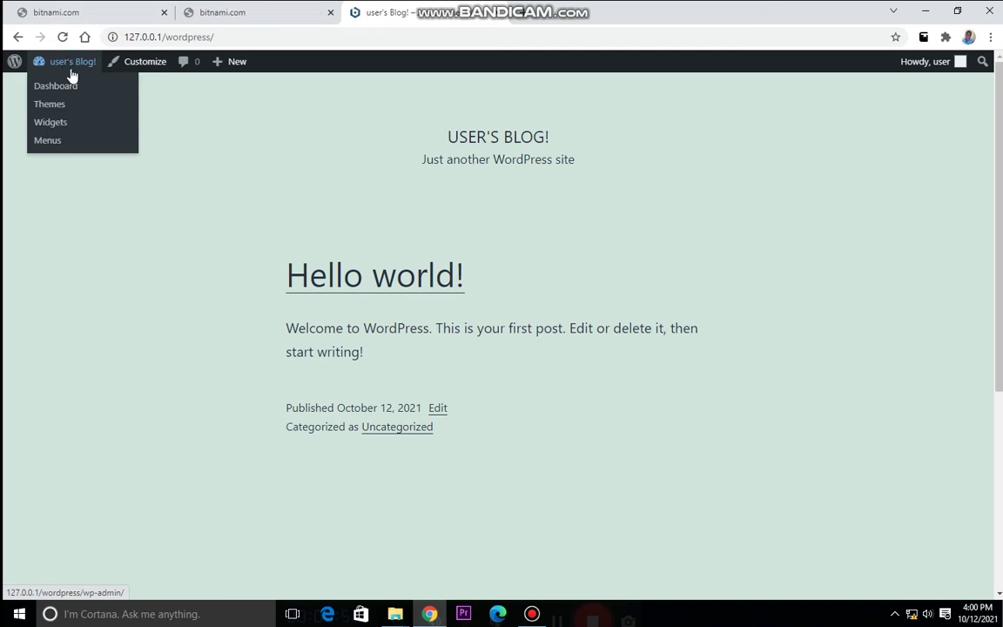
{"action": "left_click", "coordinate": [106, 144]}
{"action": "mouse_move", "coordinate": [66, 61]}
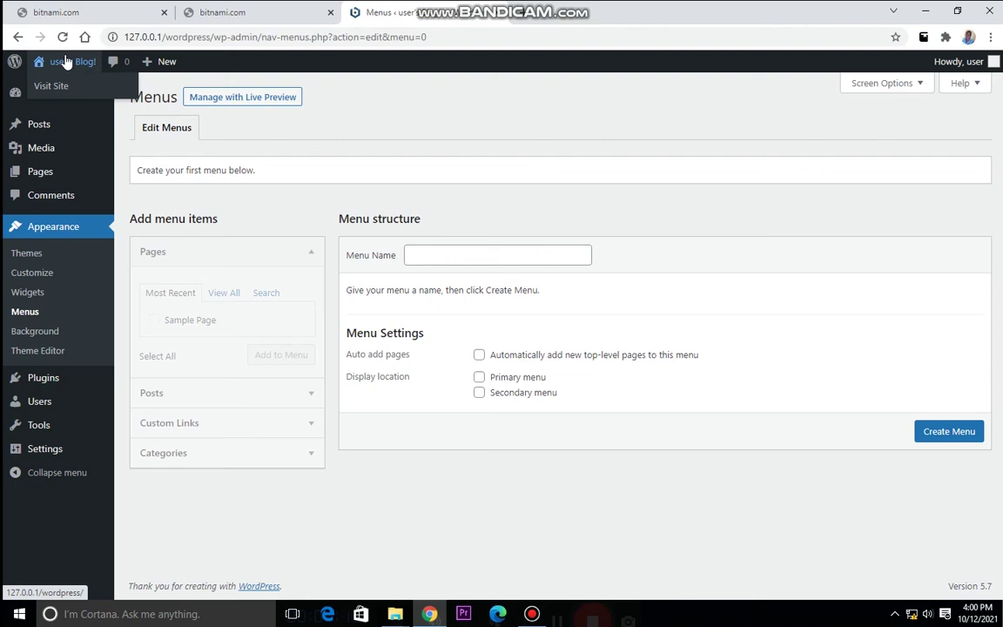
{"action": "left_click", "coordinate": [163, 13]}
{"action": "left_click", "coordinate": [164, 13]}
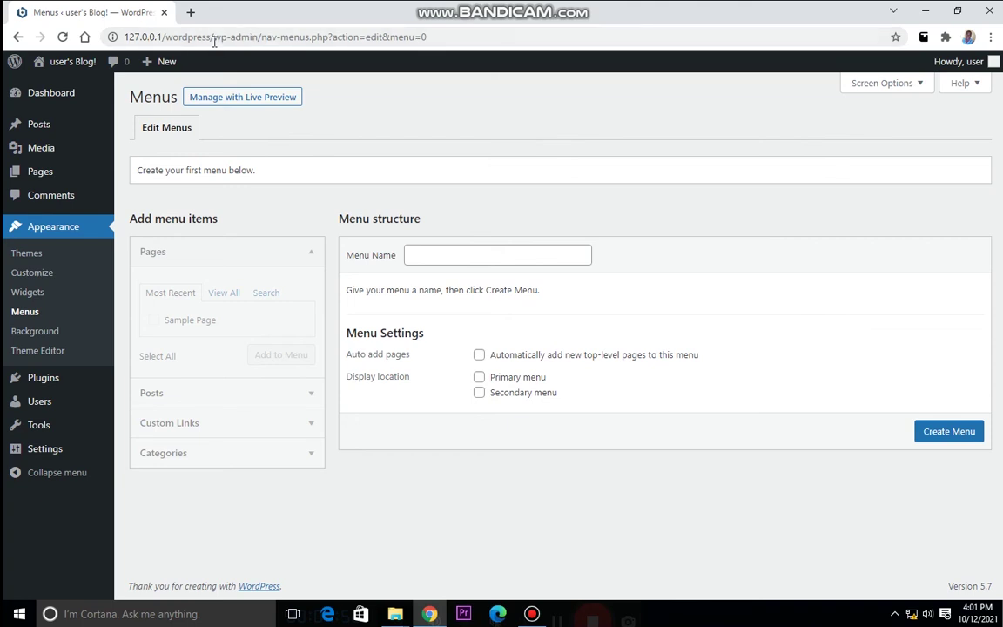
Go through General settings to Permalink Settings and review the Day and name structure
{"action": "left_click", "coordinate": [71, 447]}
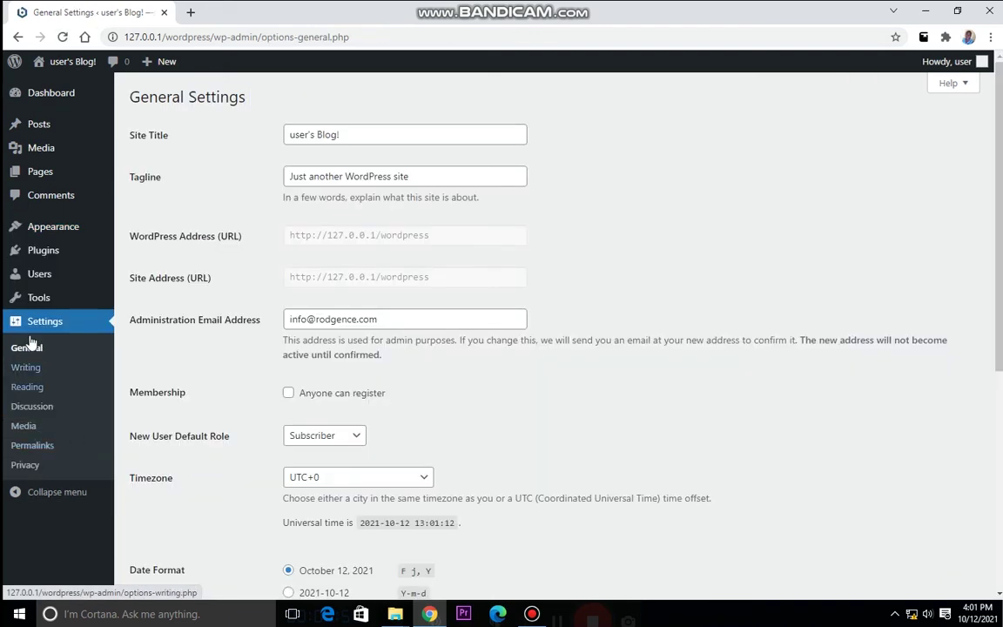
{"action": "left_click", "coordinate": [39, 329]}
{"action": "left_click", "coordinate": [33, 445]}
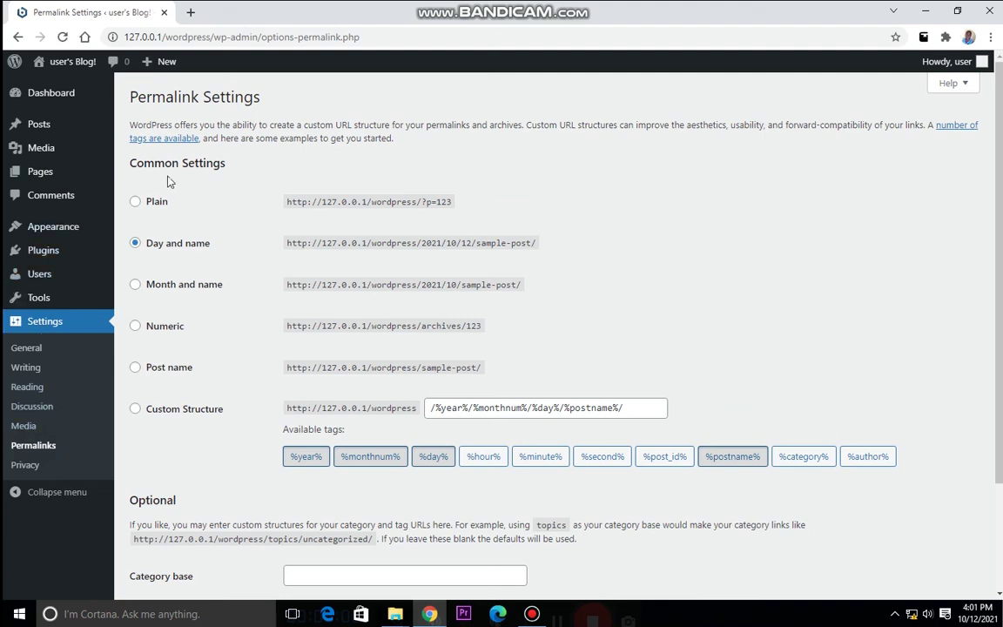
{"action": "scroll", "coordinate": [392, 270], "scroll_direction": "down", "scroll_amount": 3}
{"action": "scroll", "coordinate": [399, 276], "scroll_direction": "up", "scroll_amount": 3}
Replace the Permalink Settings tab with a new tab loading the local Bitnami WordPress Stack page
{"action": "left_click", "coordinate": [190, 12]}
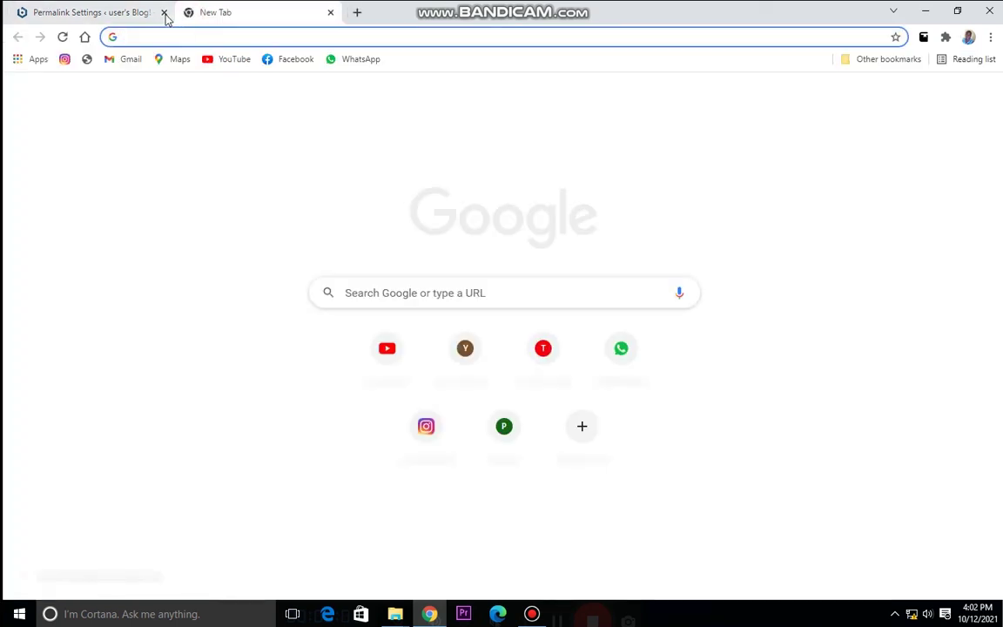
{"action": "left_click", "coordinate": [164, 12]}
{"action": "left_click", "coordinate": [160, 38]}
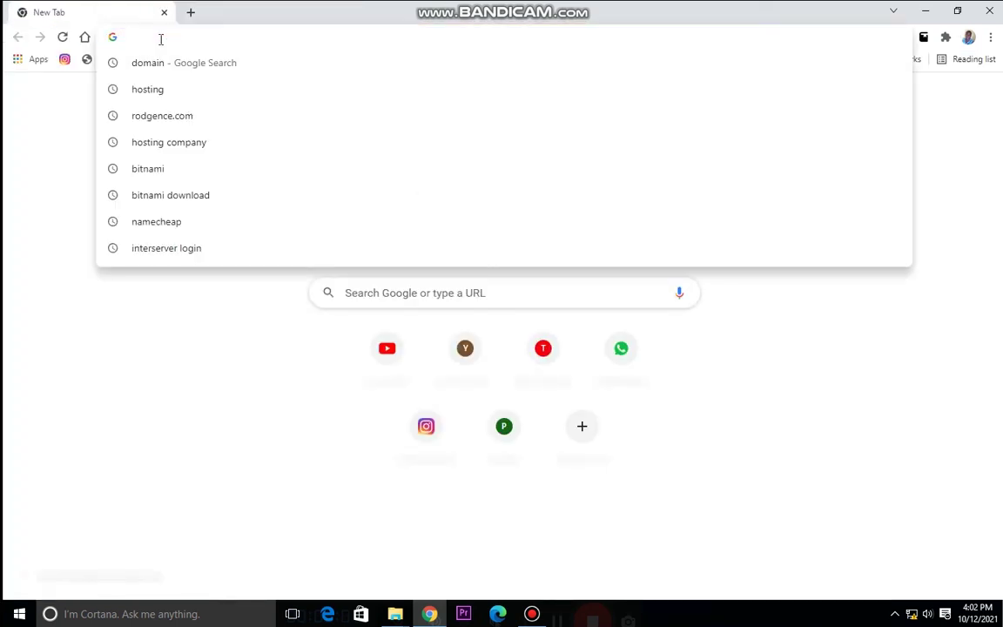
{"action": "type", "text": "12"}
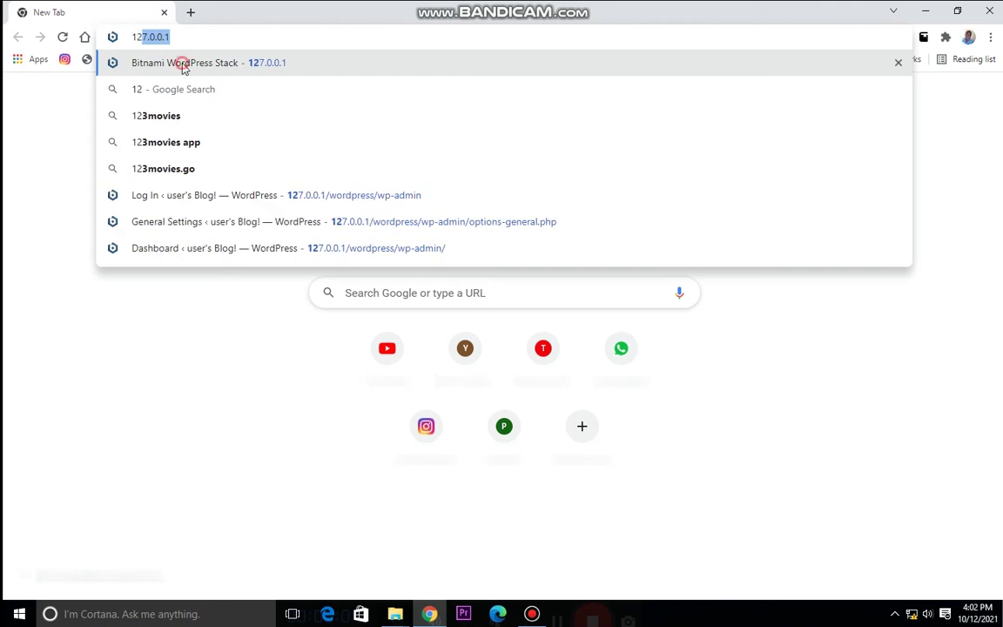
{"action": "left_click", "coordinate": [168, 60]}
Open the WordPress site from the Bitnami welcome page and go to the admin Dashboard
{"action": "left_click", "coordinate": [546, 213]}
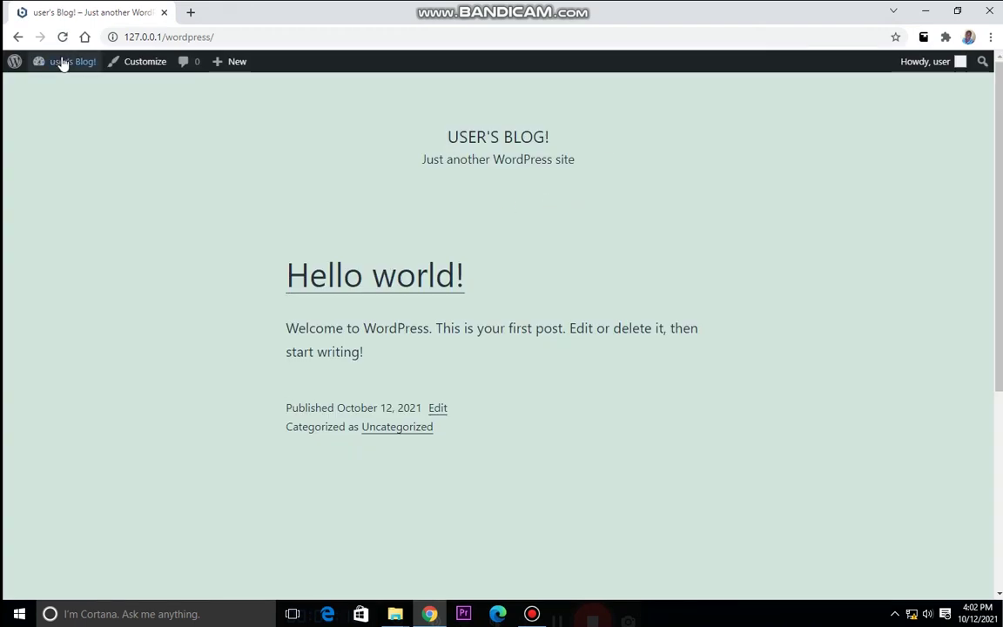
{"action": "mouse_move", "coordinate": [60, 63]}
{"action": "left_click", "coordinate": [55, 83]}
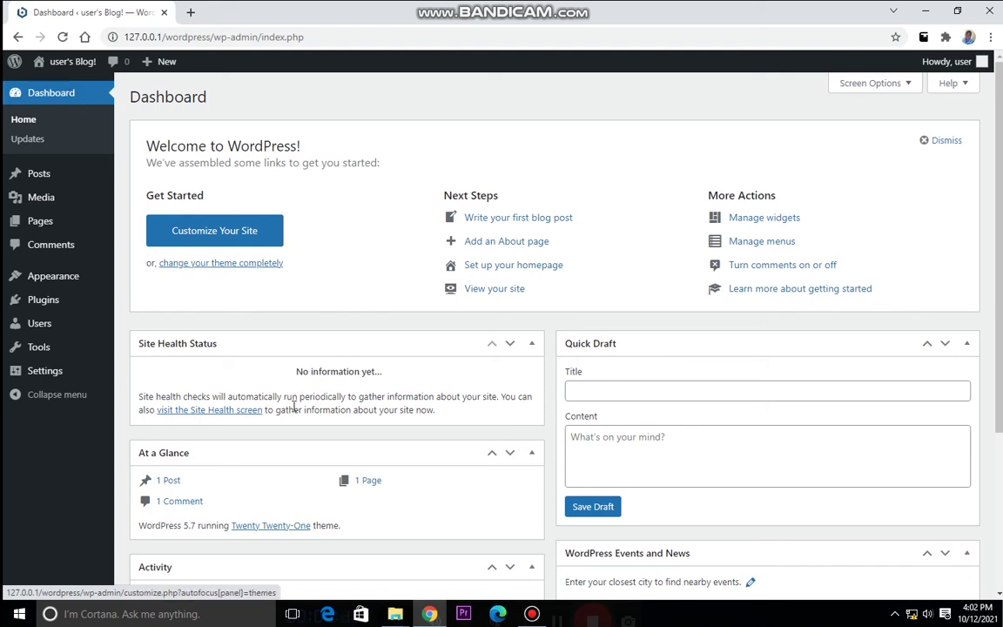
{"action": "mouse_move", "coordinate": [387, 615]}
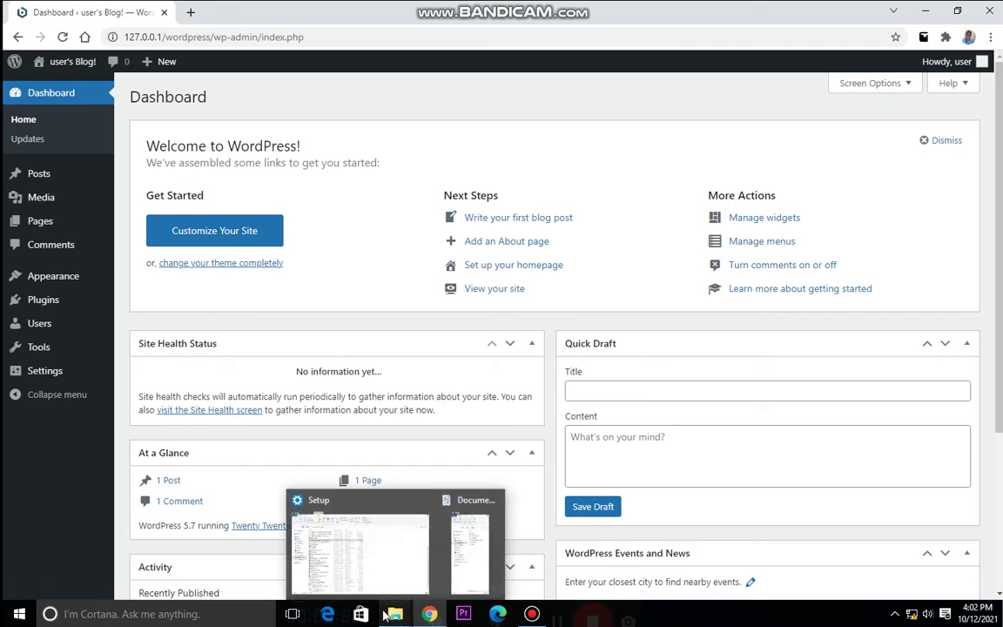